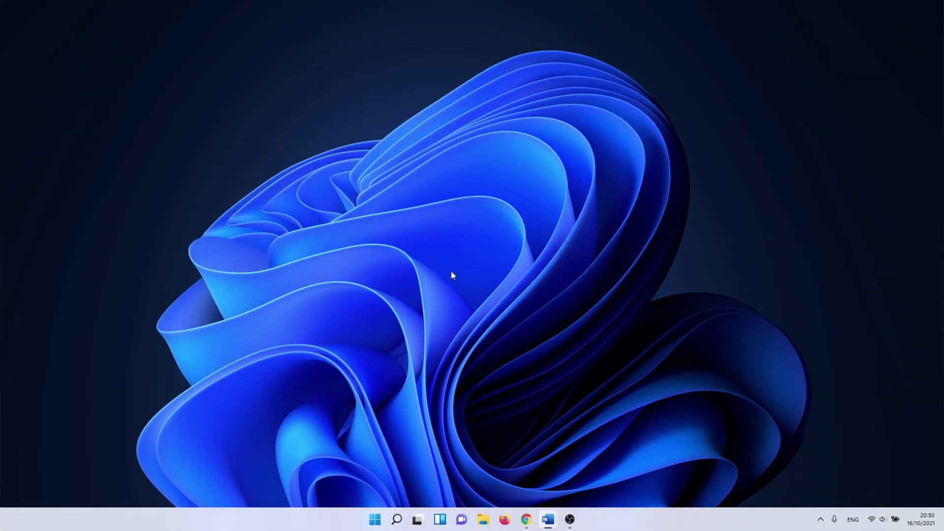
Step: Search for 'registry editor' and launch Registry Editor from the results
click(395, 519)
text(r)
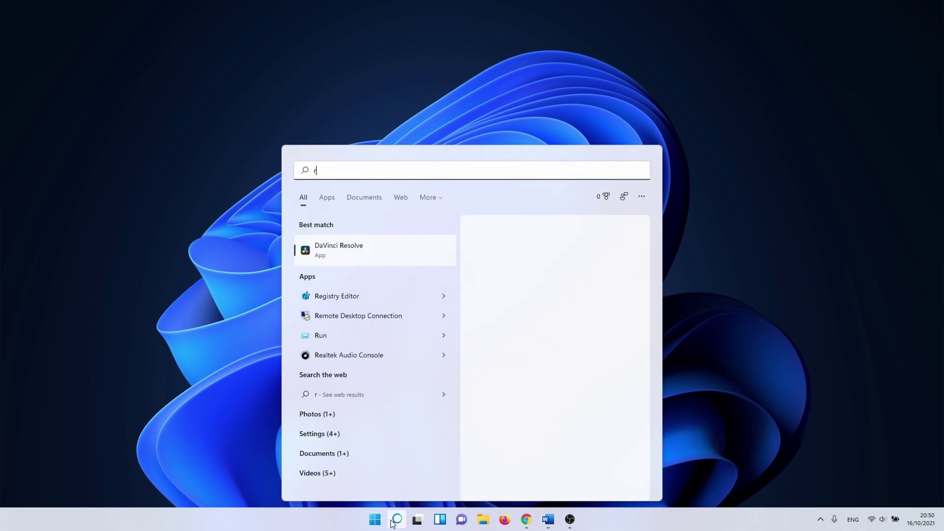
text(egistry editor)
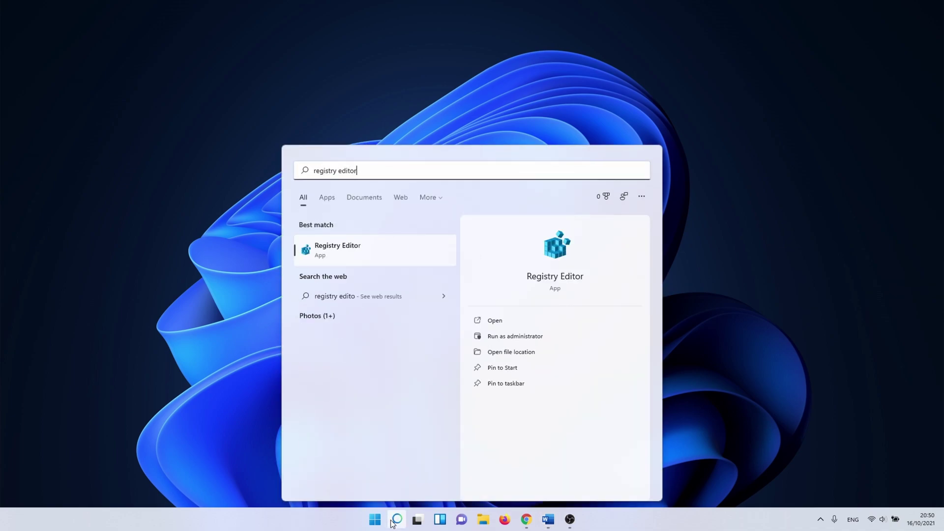
click(392, 253)
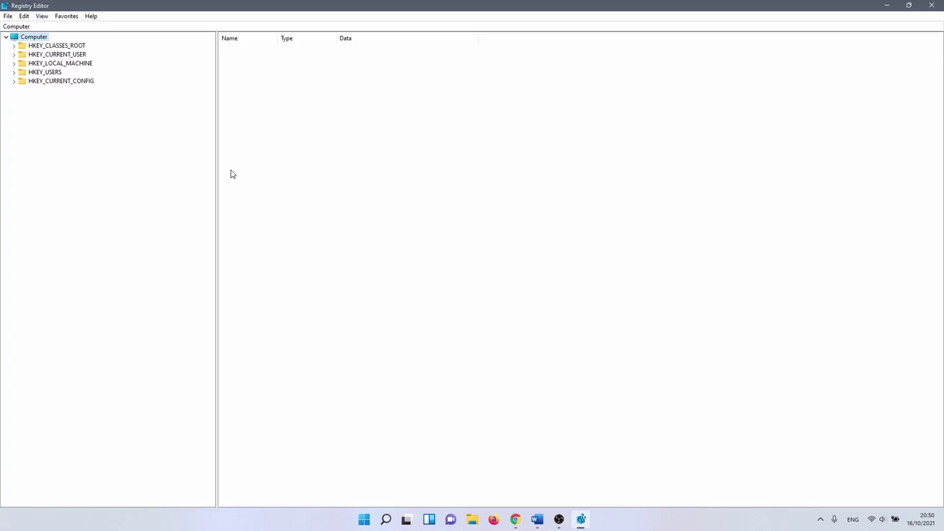
Step: Navigate the tree to HKEY_CURRENT_USER\Software\Microsoft\Windows\CurrentVersion\Explorer\Advanced
click(14, 55)
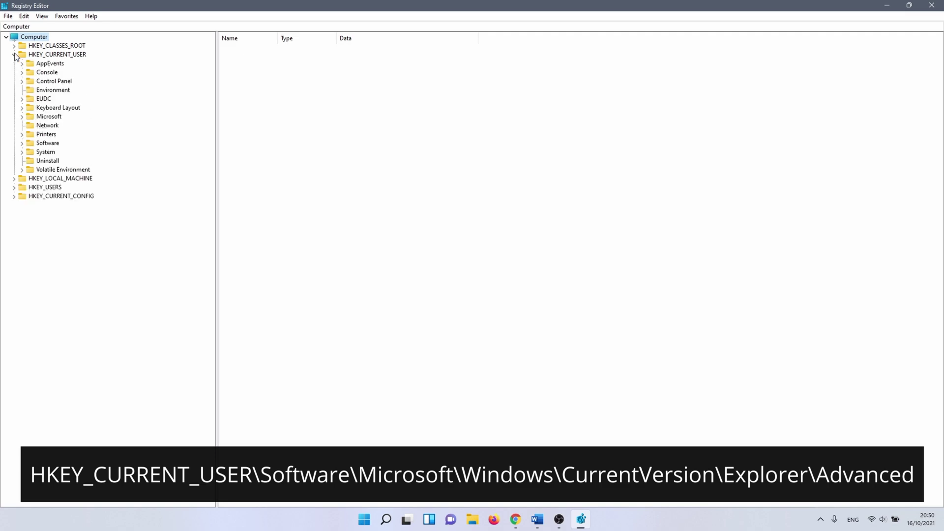
click(23, 143)
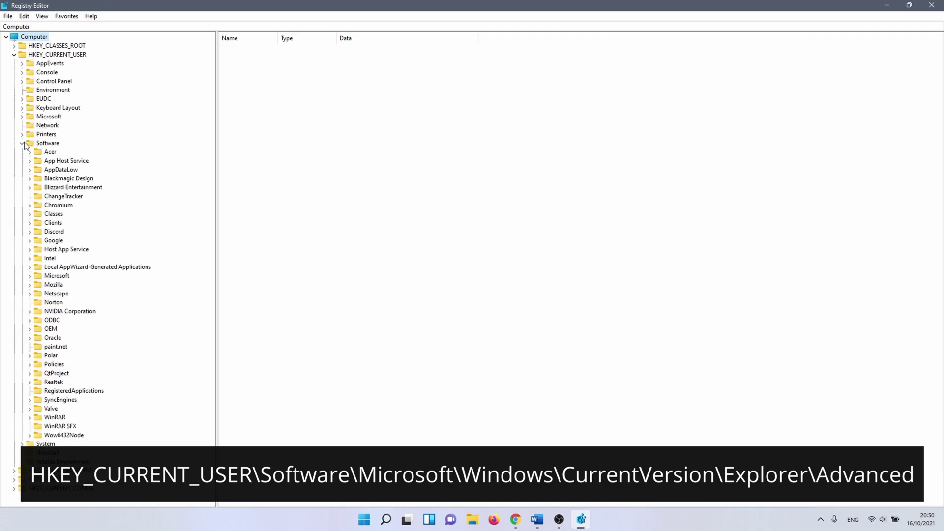
click(30, 276)
scroll(97, 334, down, 13)
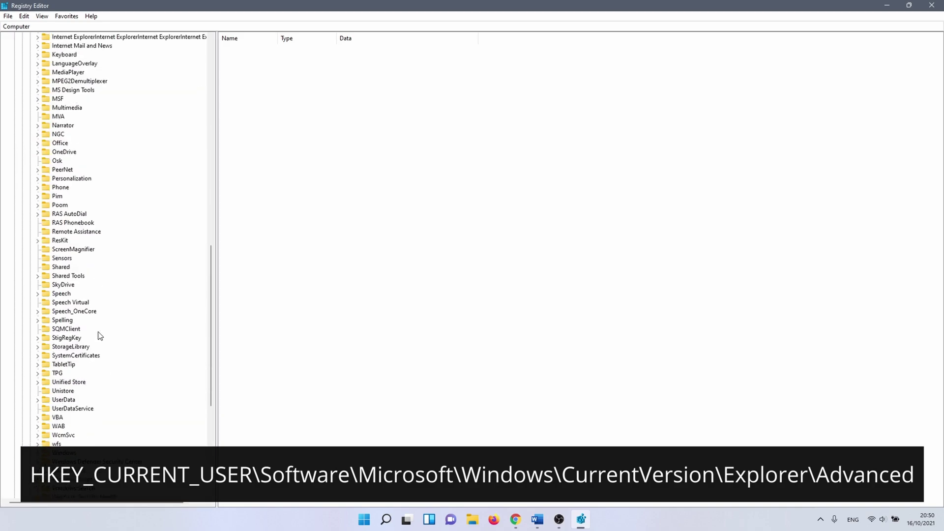
scroll(96, 334, down, 2)
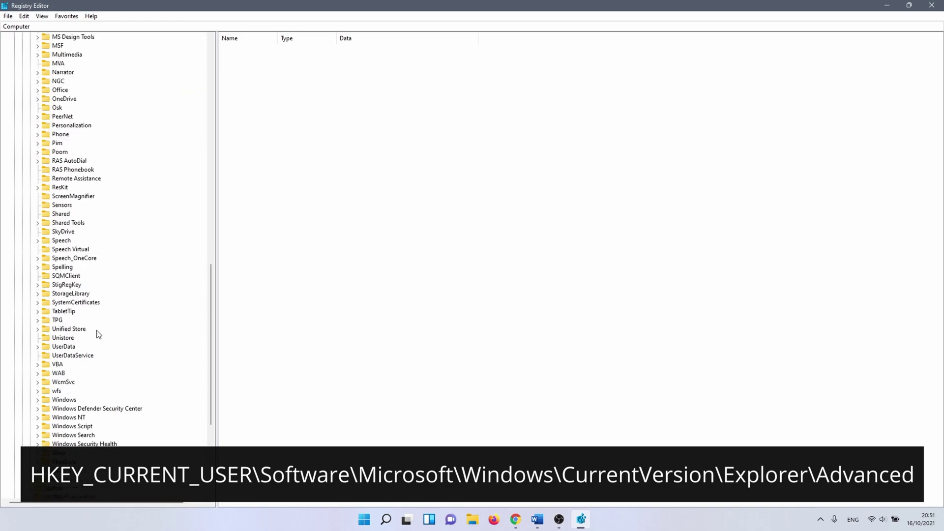
click(41, 401)
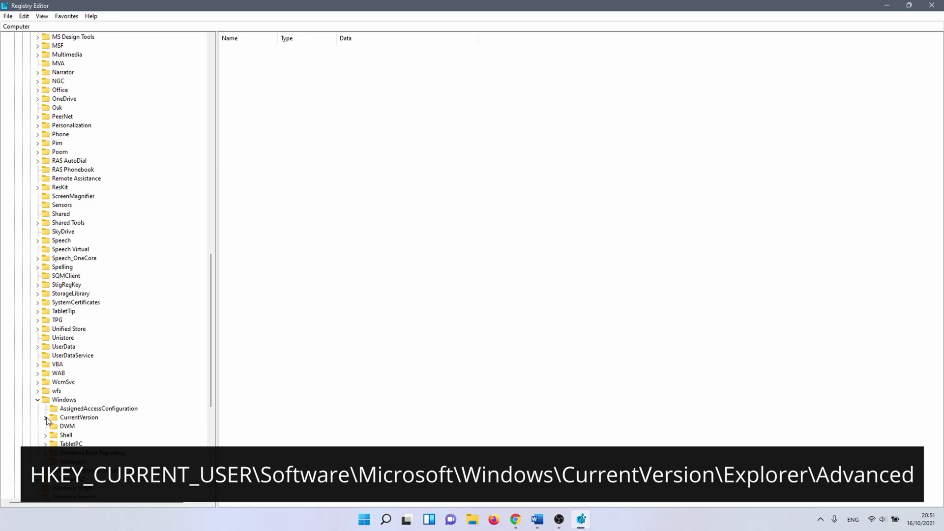
click(45, 418)
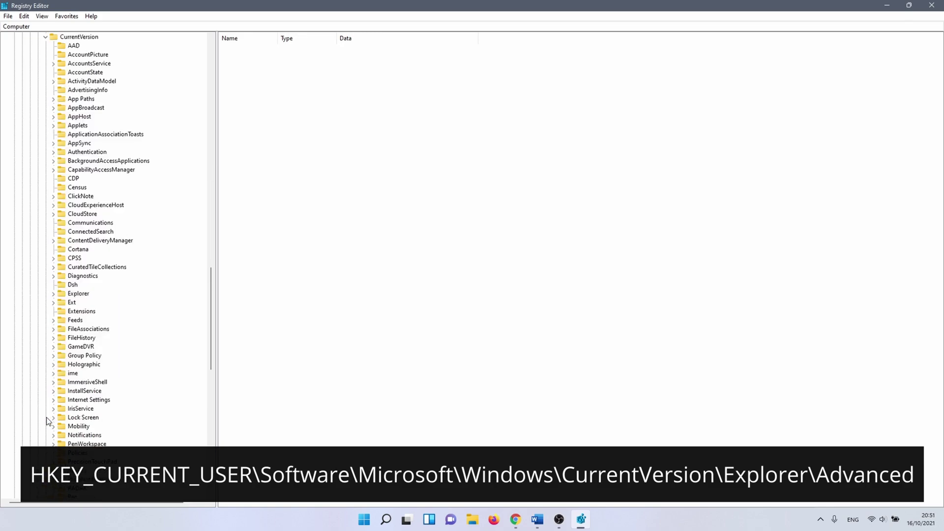
click(53, 294)
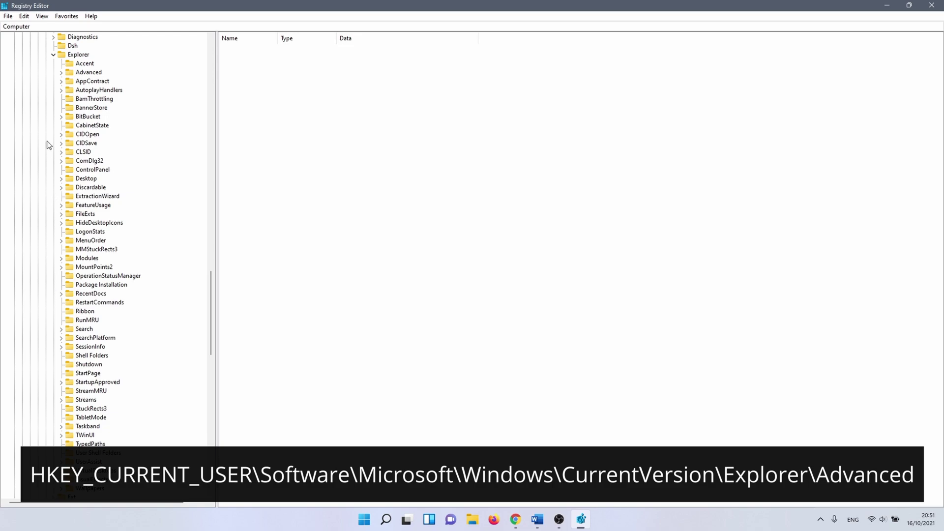
click(79, 74)
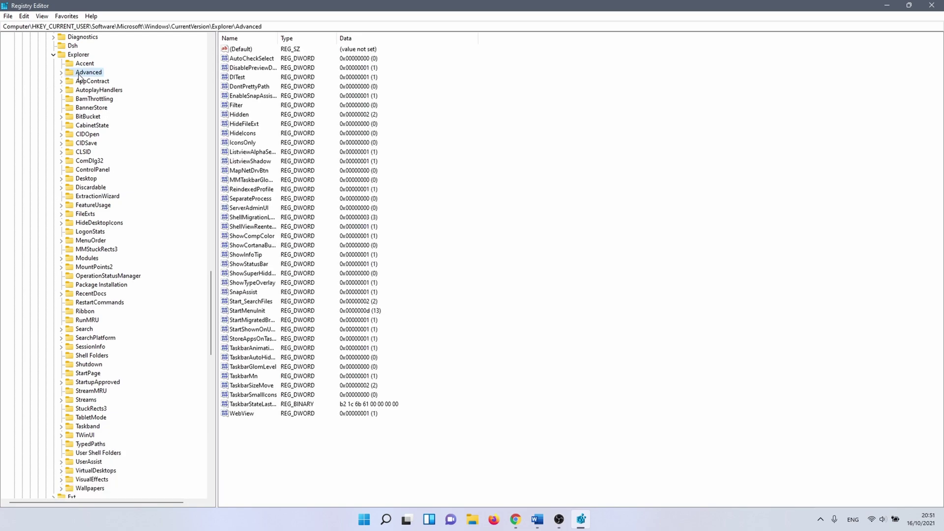
Step: Create a DWORD (32-bit) value named TaskbarSi in the Advanced key
right_click(453, 386)
mouse_move(479, 388)
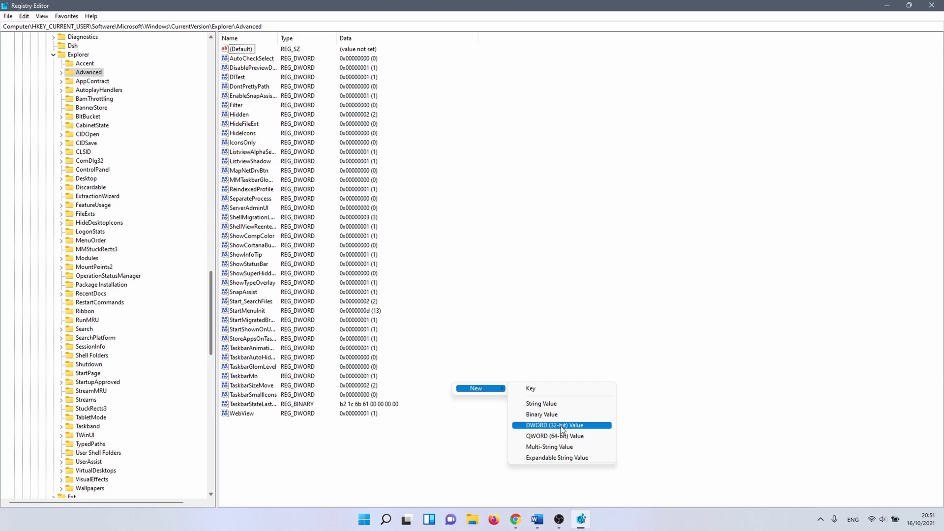
click(562, 427)
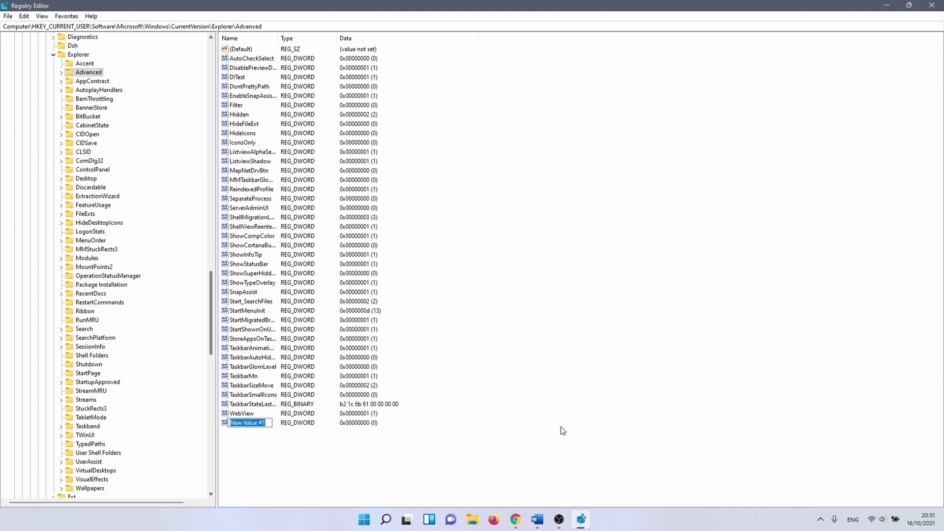
text(Taskbar)
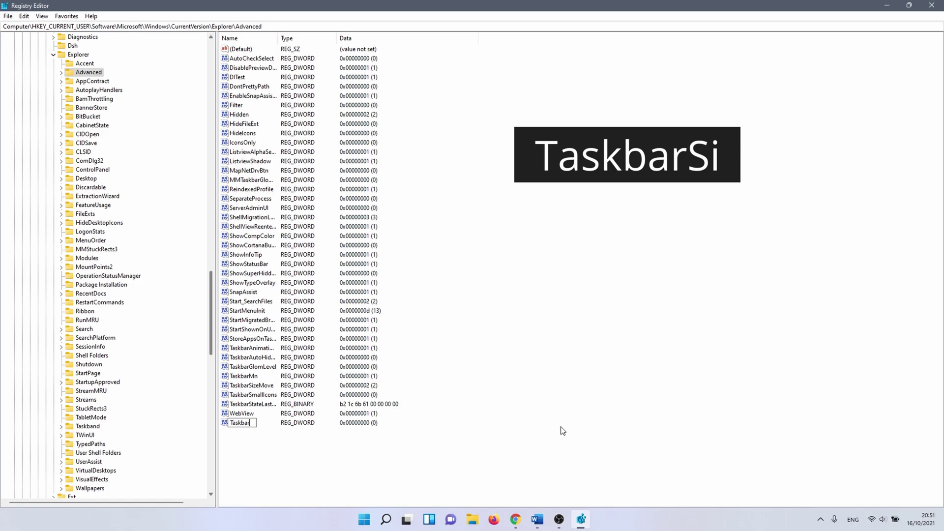
text(Si)
key(Return)
double_click(243, 424)
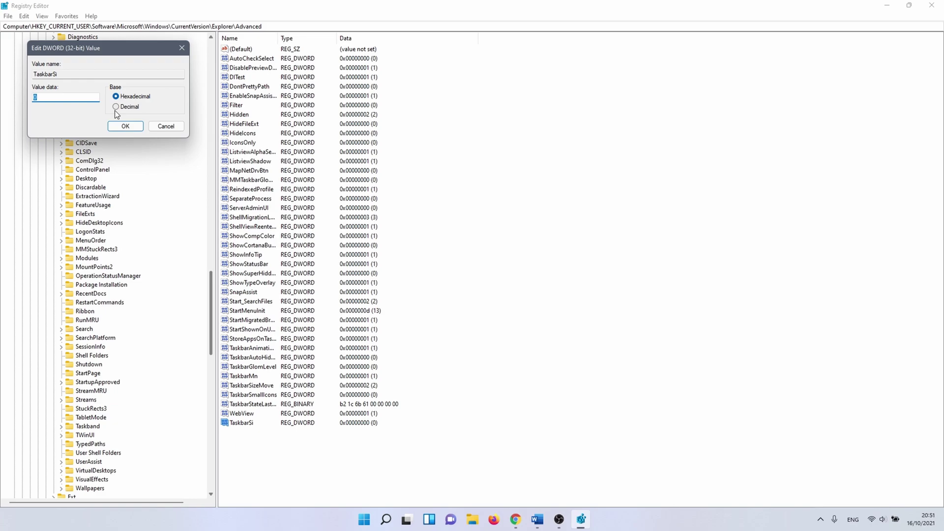
click(54, 98)
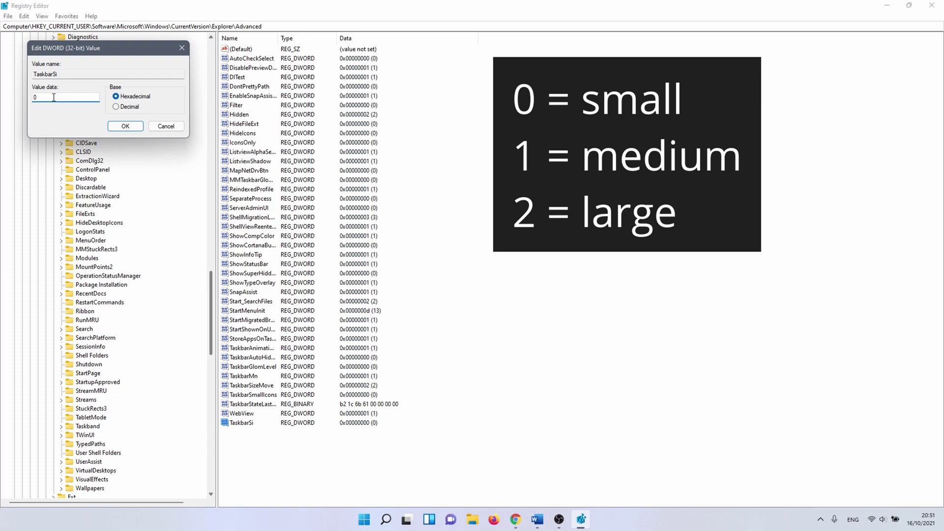
key(BackSpace)
text(1)
key(BackSpace)
text(2)
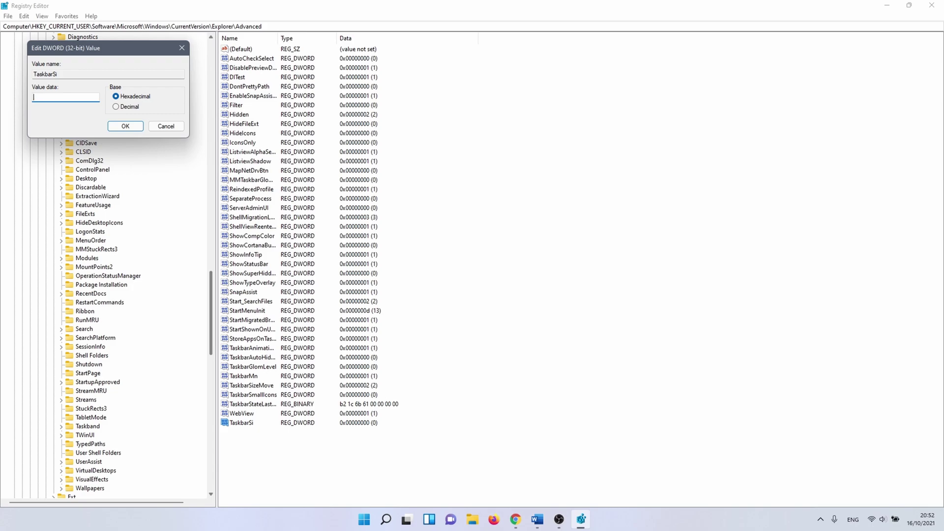
text(0)
click(114, 130)
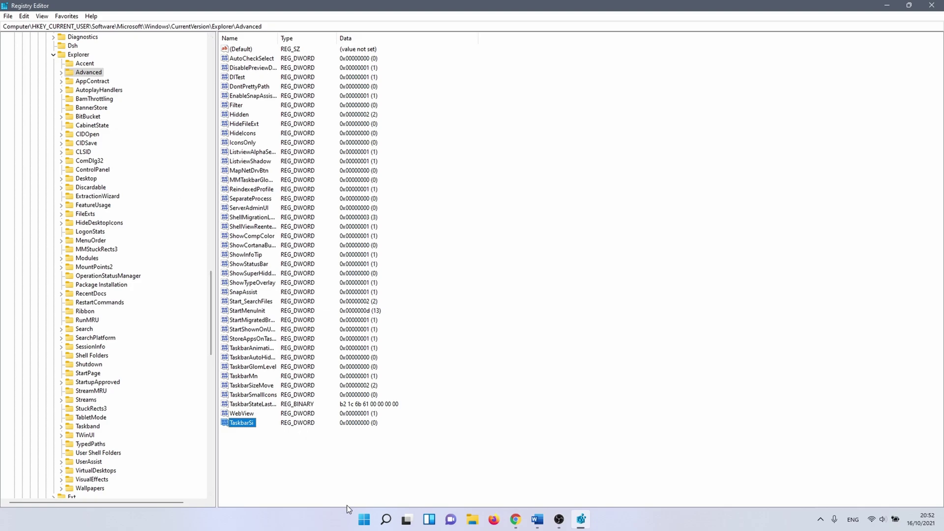
Step: Open Task Manager from the Start menu and restart the Windows Explorer process
right_click(357, 519)
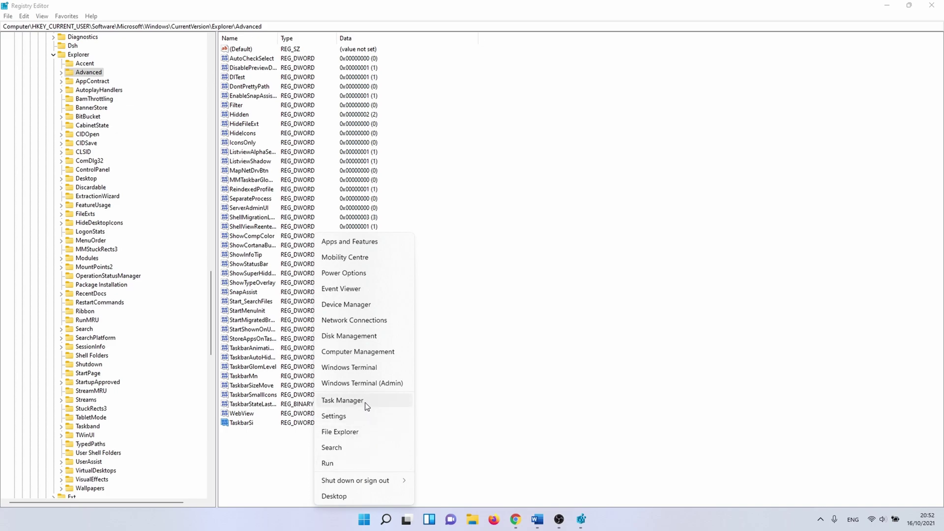
click(365, 401)
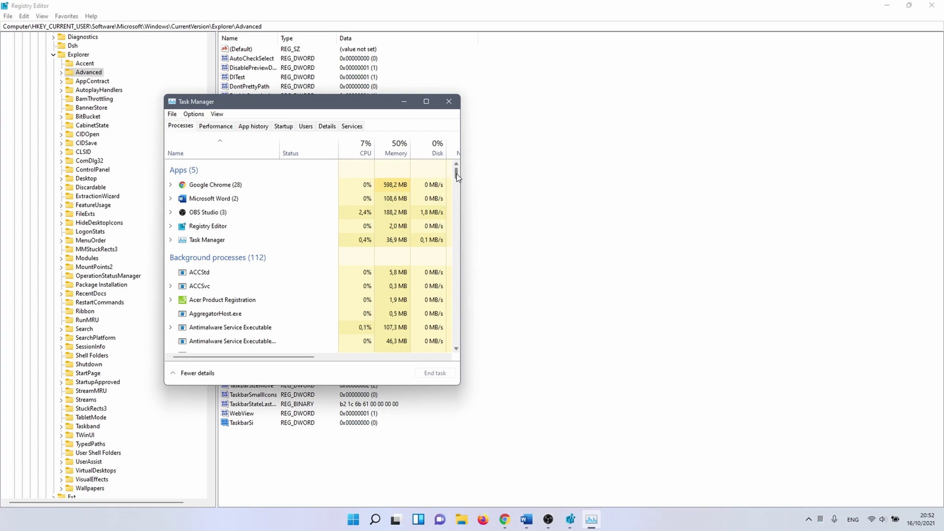
drag(457, 172, 459, 345)
click(459, 346)
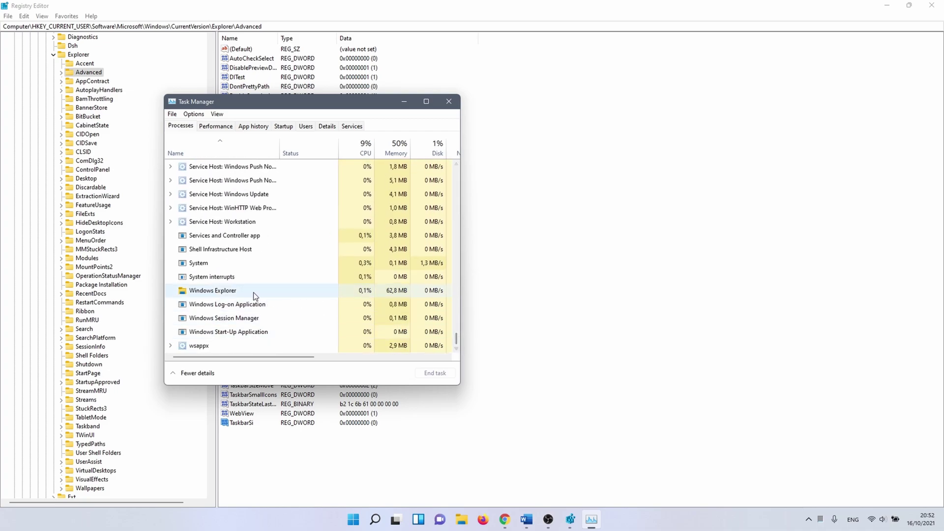
click(224, 292)
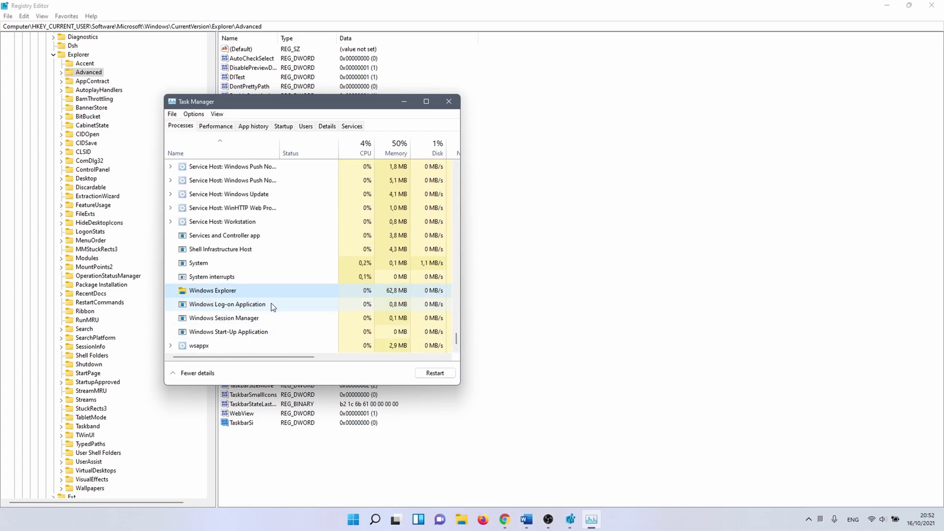
click(426, 374)
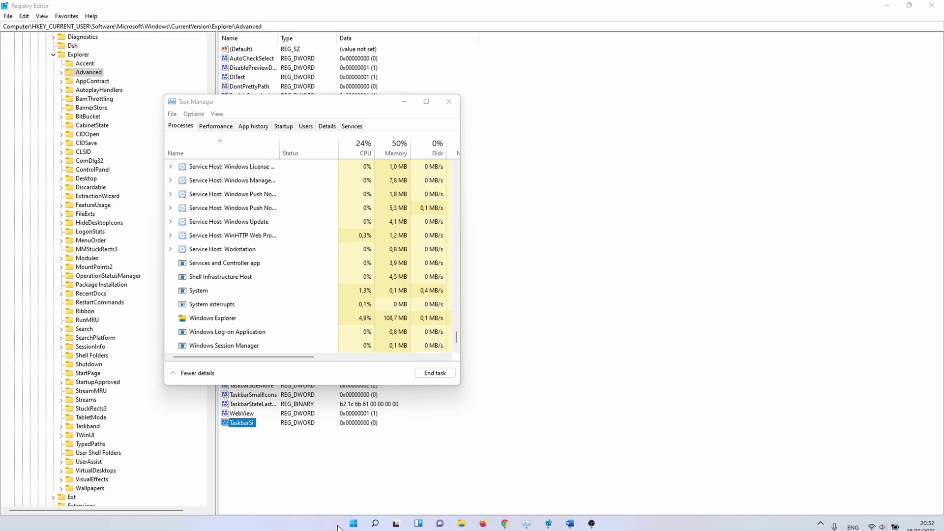
Step: Set TaskbarSi's value data to 1 in Registry Editor
click(550, 524)
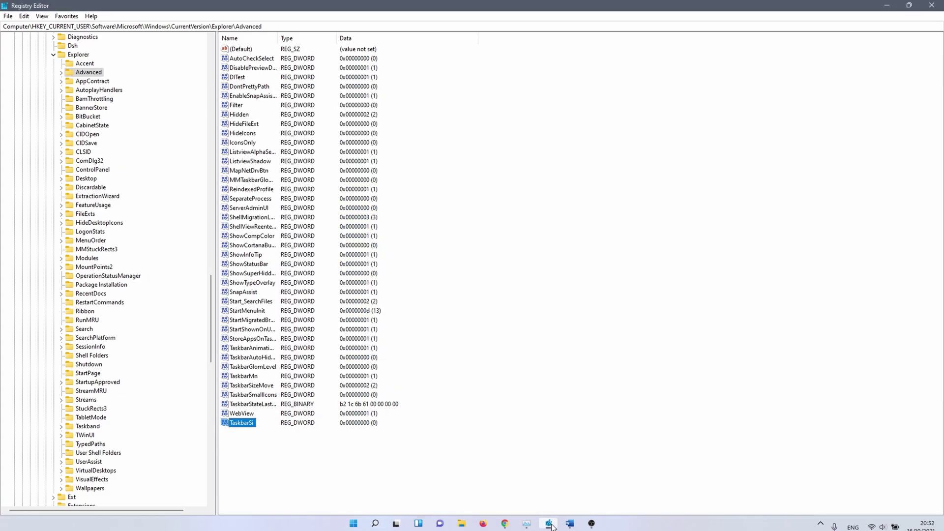
double_click(243, 424)
text(1)
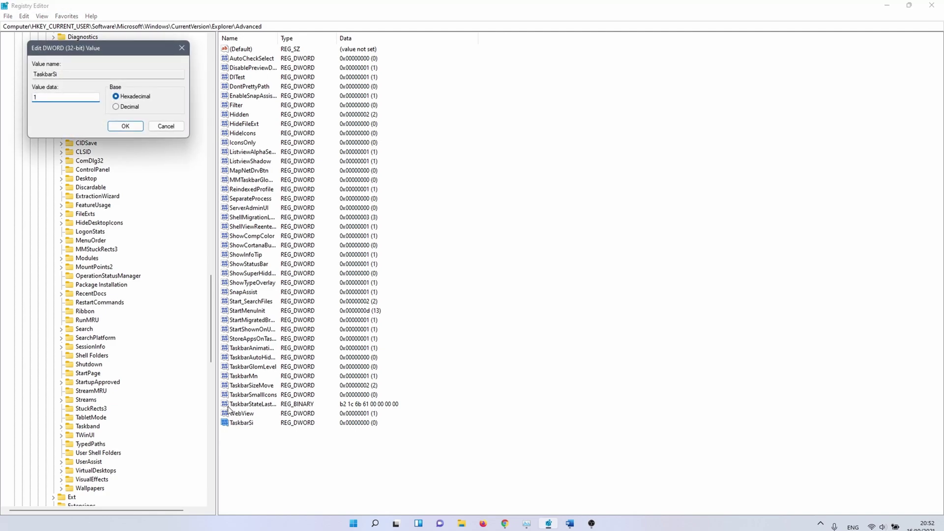
click(133, 128)
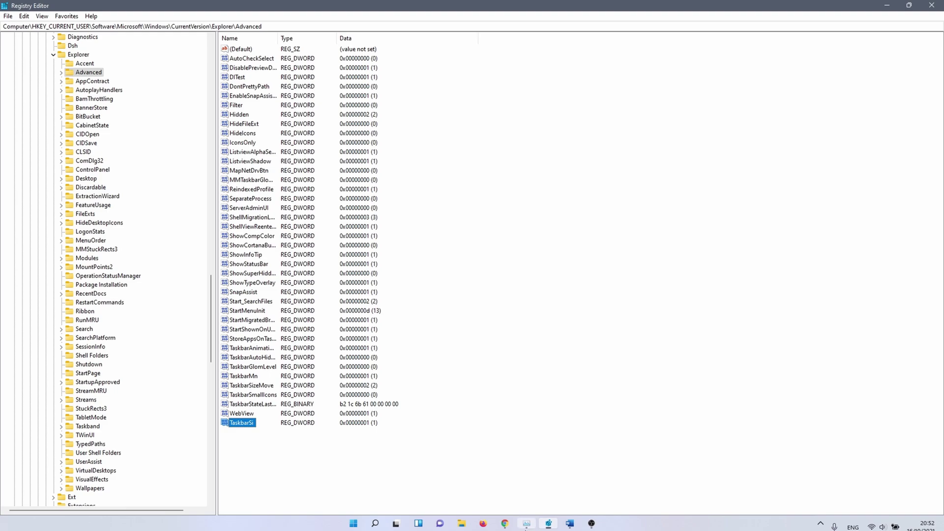
Step: Restart Windows Explorer again from Task Manager
click(526, 523)
click(225, 291)
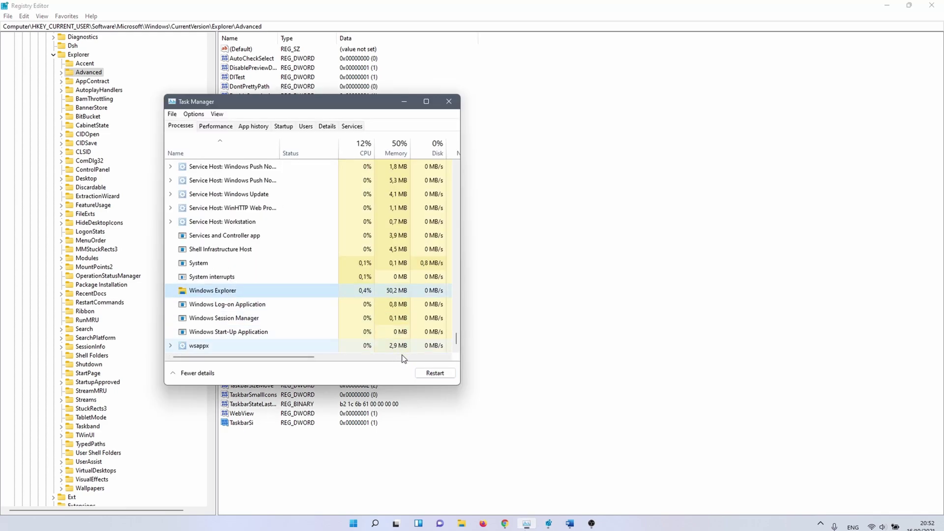
click(429, 373)
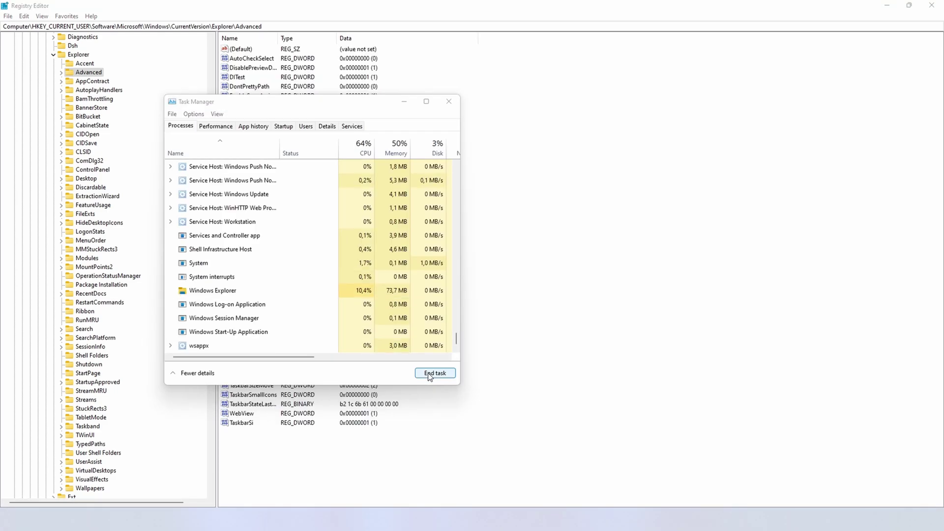